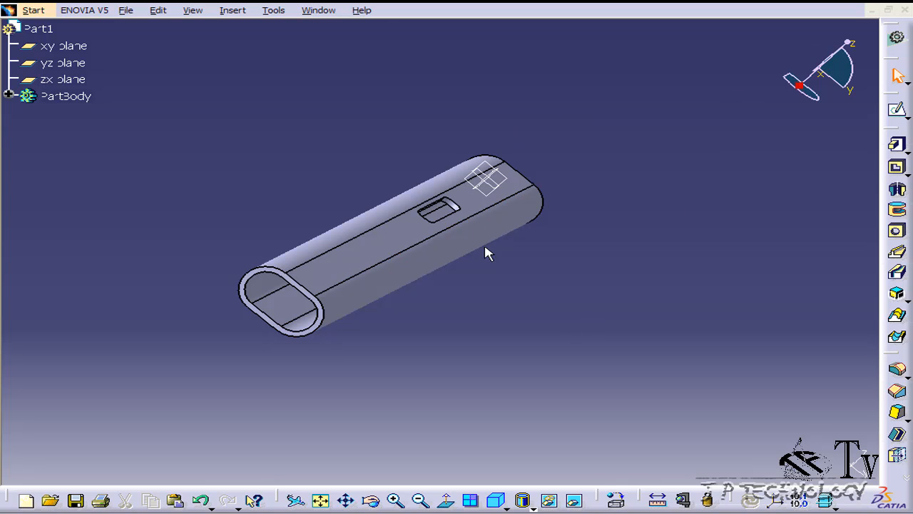
Attach the compass to the tube's flat face with the pocket, and expand PartBody in the specification tree.
middle_drag(613, 282, 451, 380)
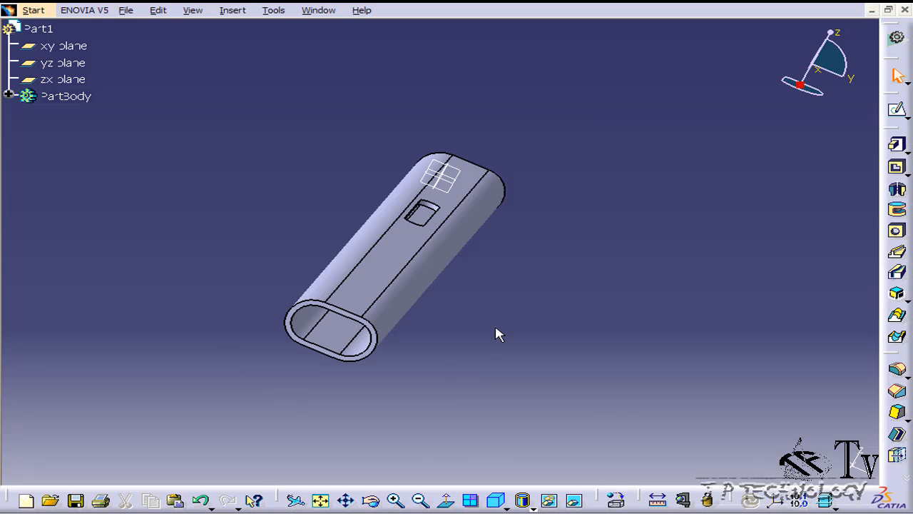
middle_drag(497, 332, 438, 320)
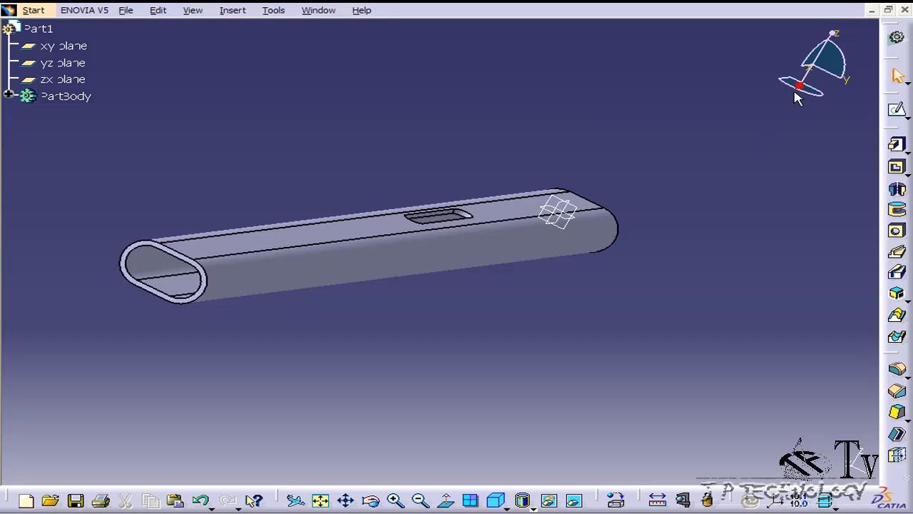
drag(800, 85, 350, 229)
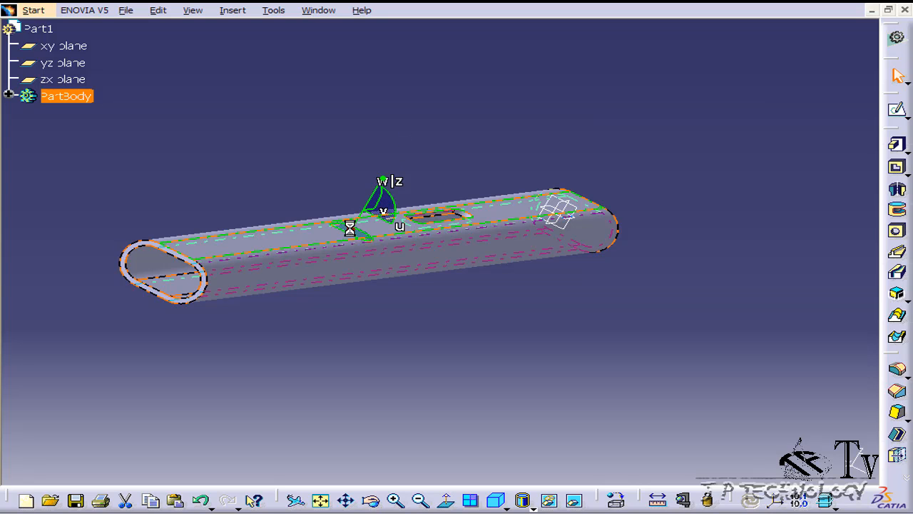
click(268, 163)
middle_drag(433, 170, 464, 281)
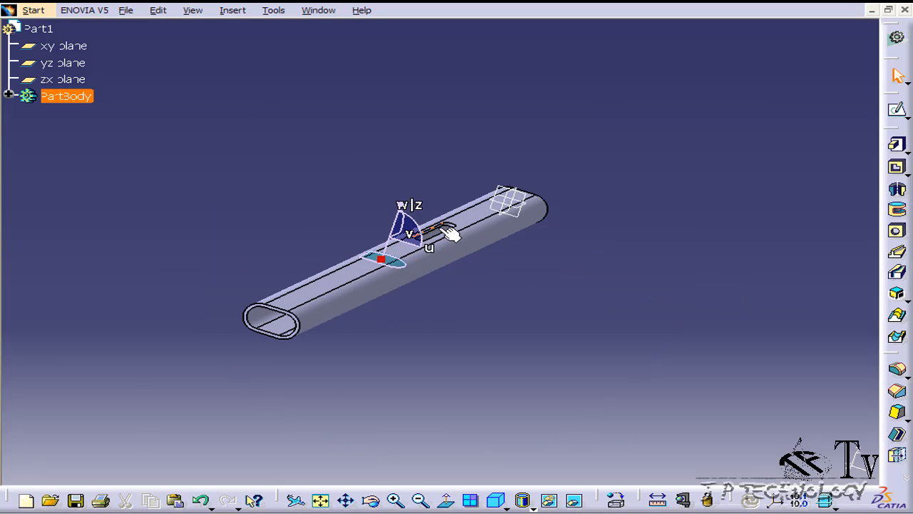
click(8, 96)
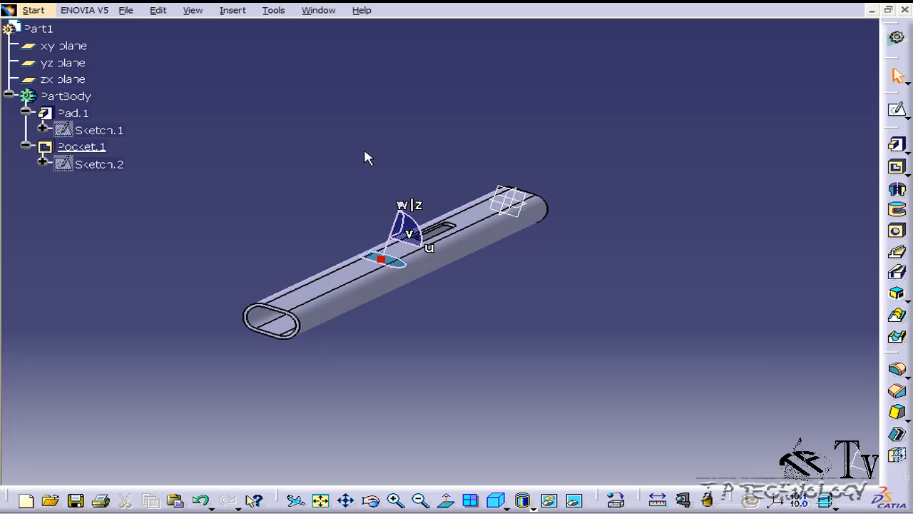
middle_drag(307, 177, 224, 200)
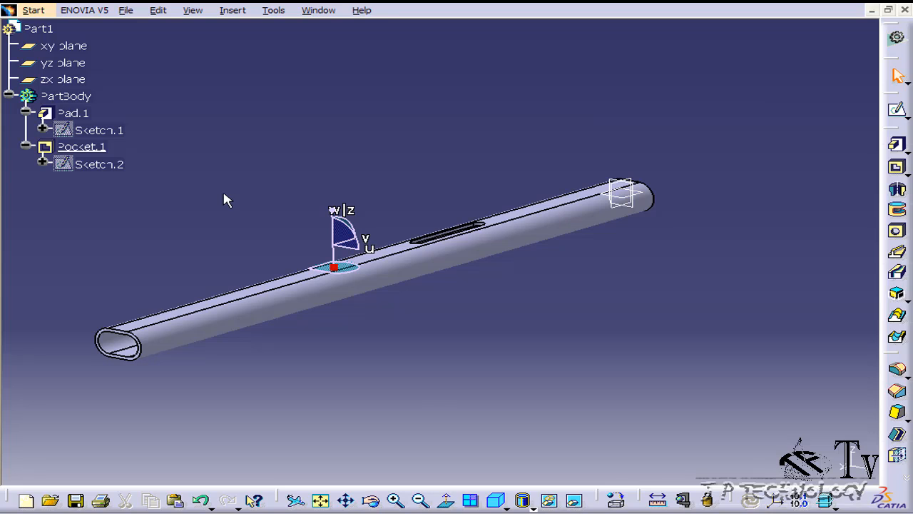
middle_drag(374, 178, 310, 199)
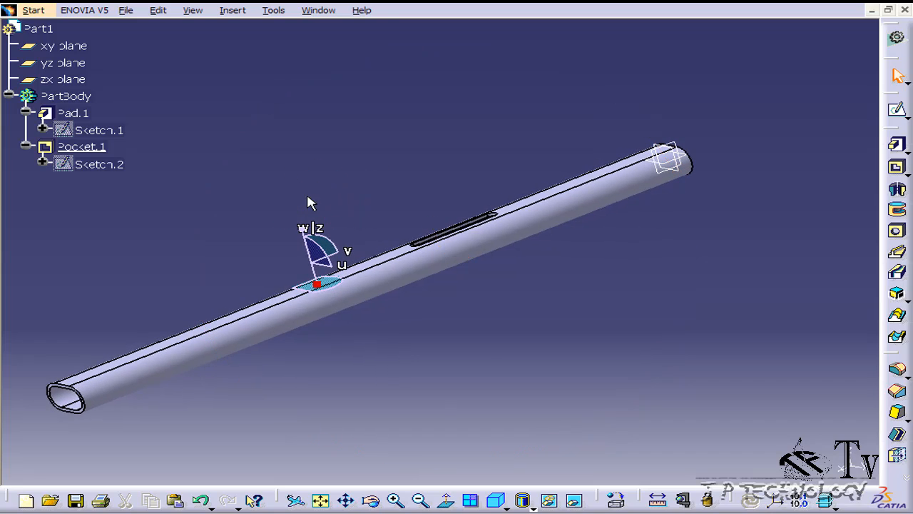
With the compass manipulation parameters, move PartBody, Pad.1 and Pocket.1 up 400 mm along W in 100 mm increments.
double_click(311, 264)
drag(652, 86, 623, 119)
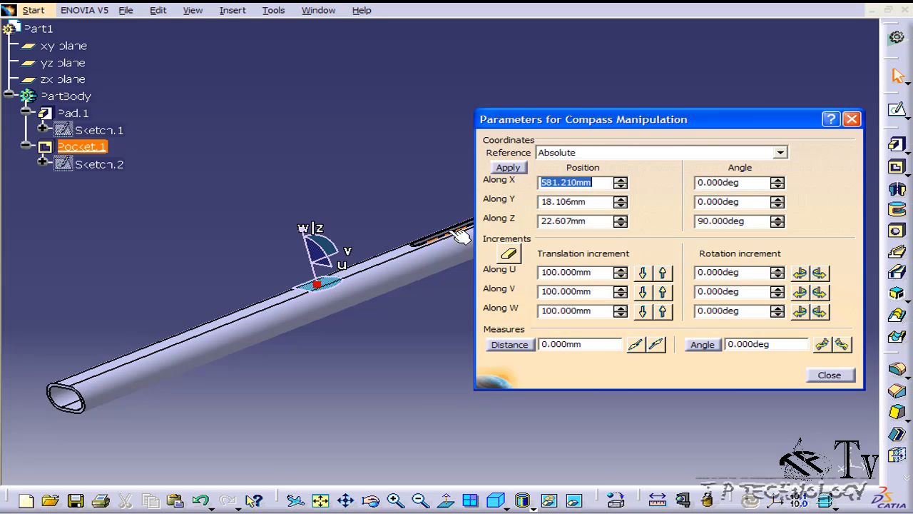
click(78, 97)
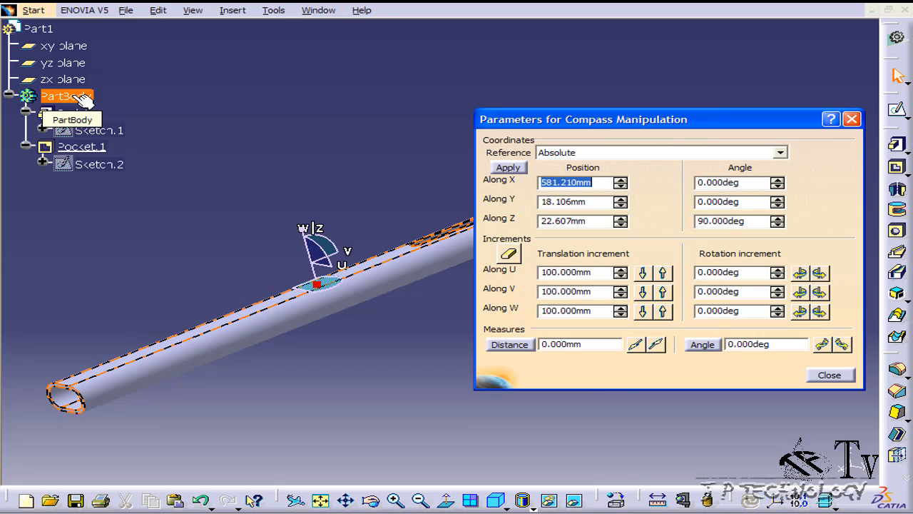
ctrl+click(82, 112)
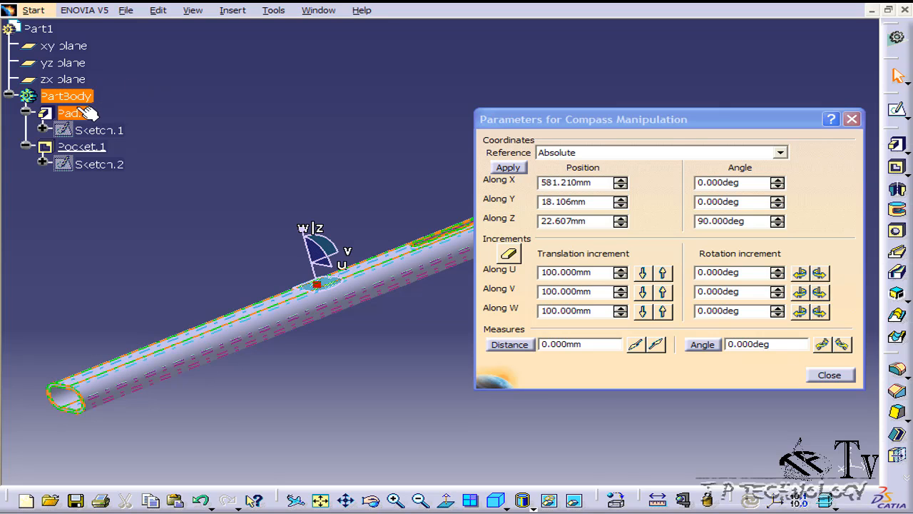
ctrl+click(82, 147)
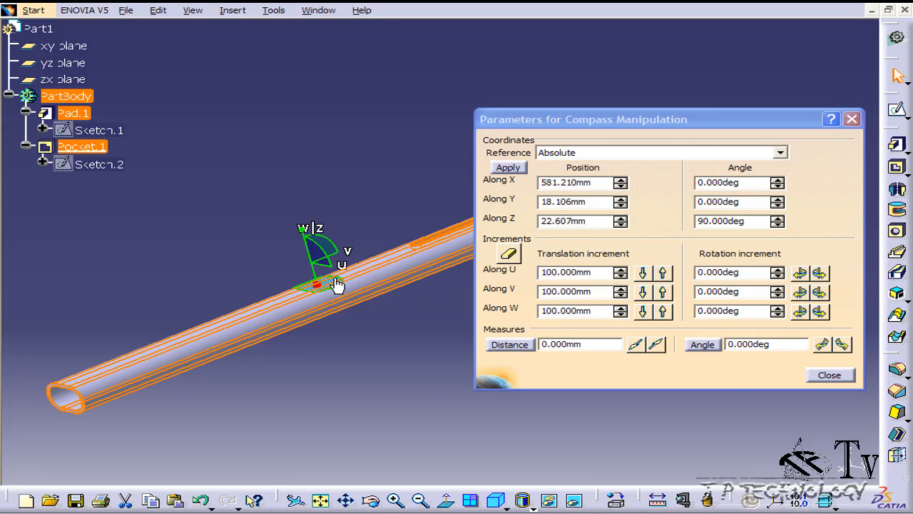
click(663, 312)
click(662, 312)
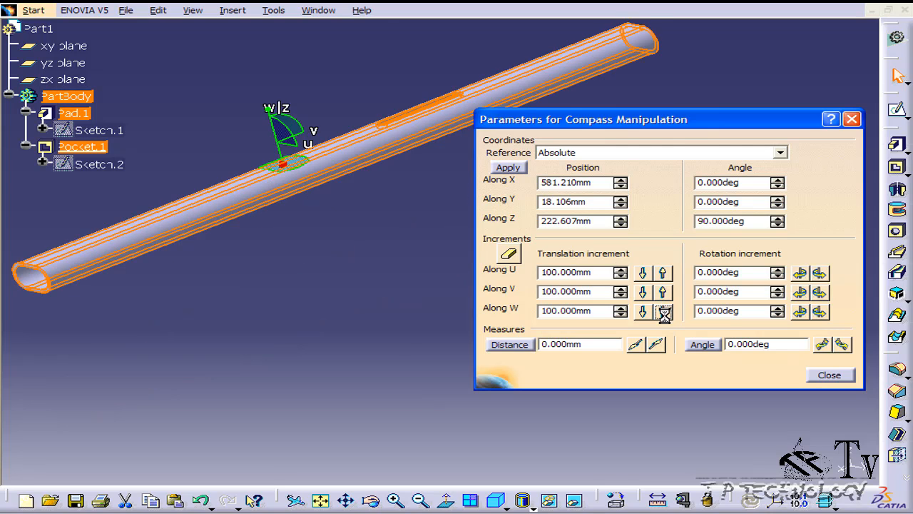
click(662, 312)
click(662, 312)
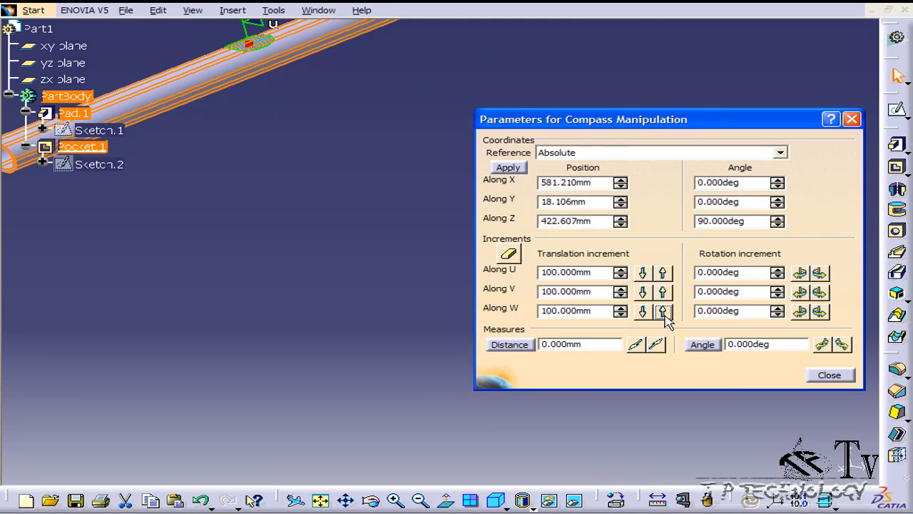
Move the selected tube back down 400 mm along W in 100 mm increments and close the compass parameters.
click(642, 312)
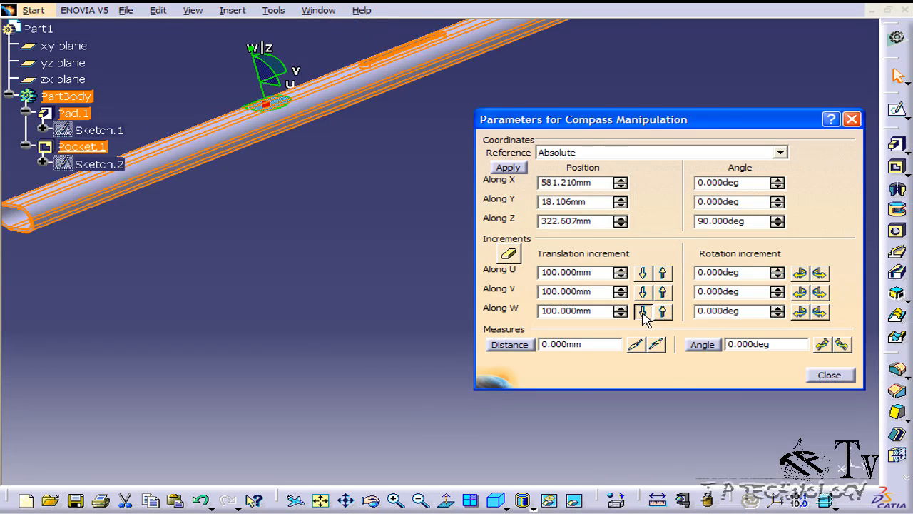
click(642, 312)
click(642, 311)
click(642, 312)
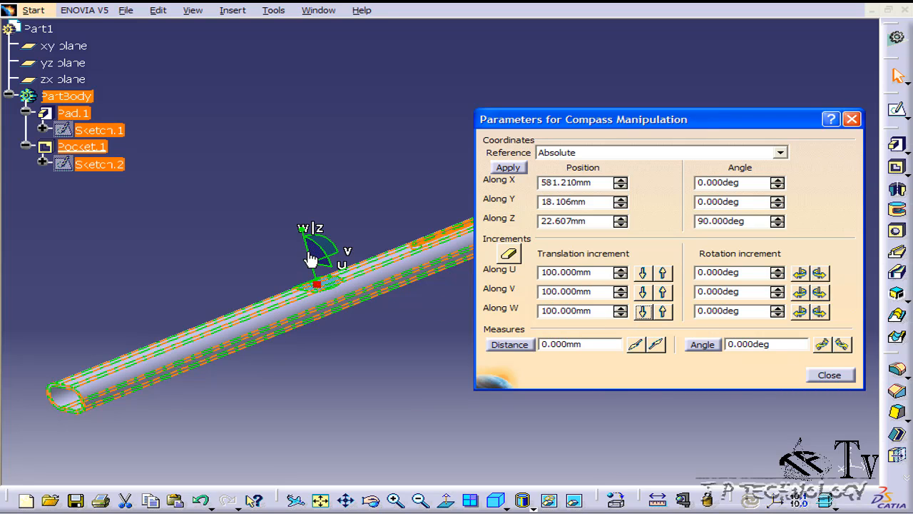
drag(309, 255, 305, 237)
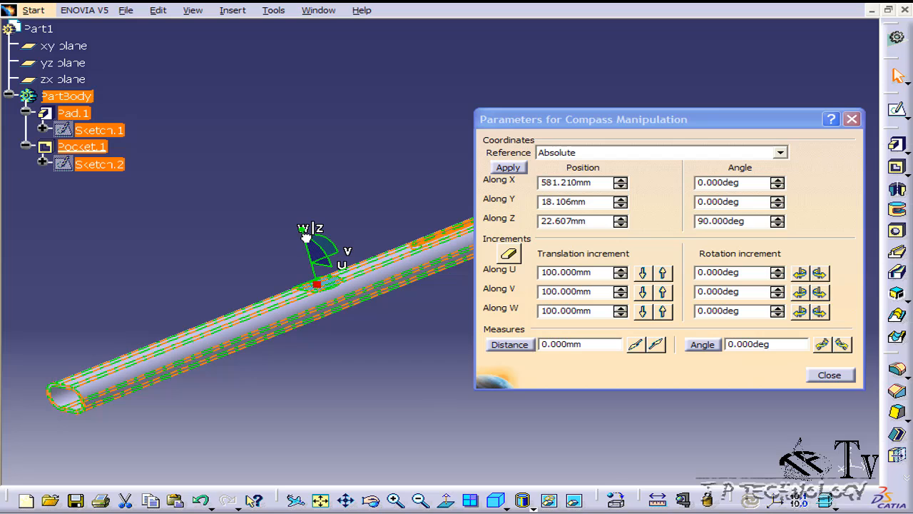
click(829, 375)
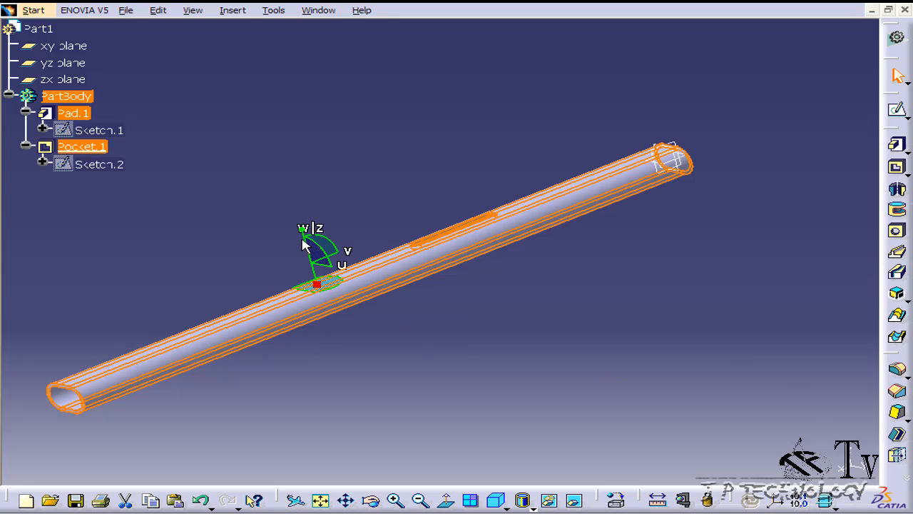
Move the tube 300 mm along the compass's W axis, bring it back to its starting position and deselect it.
drag(307, 248, 243, 55)
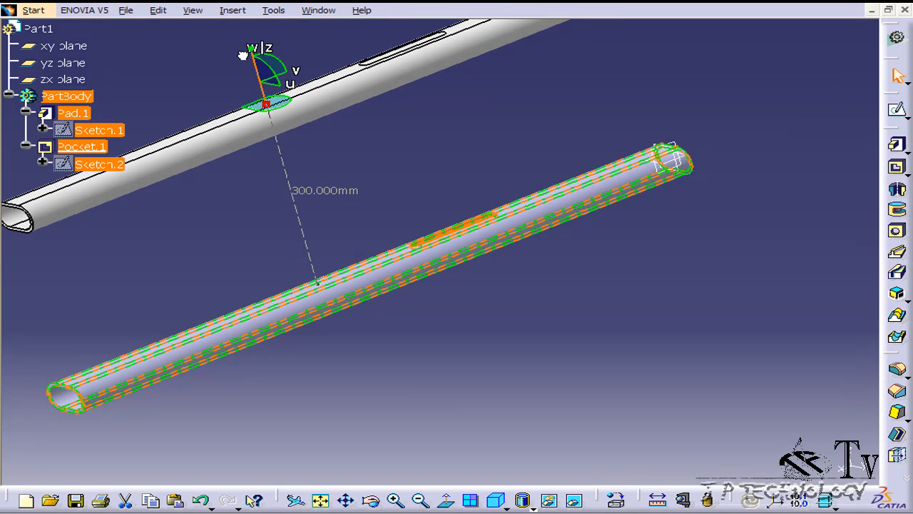
drag(268, 93, 292, 259)
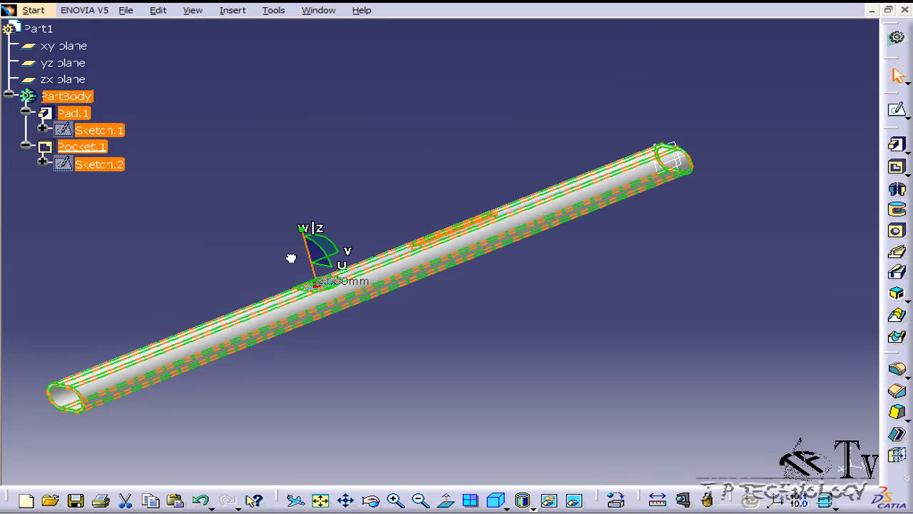
click(247, 225)
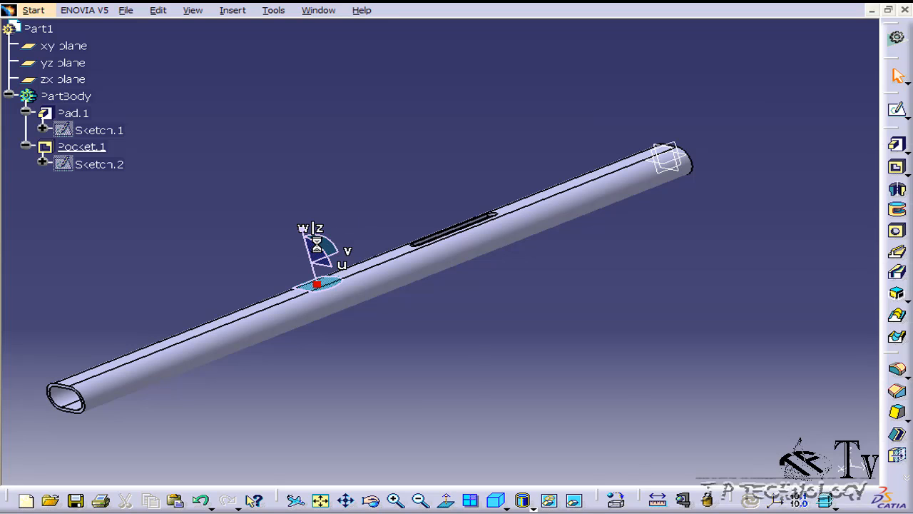
Set the compass's translation increment along W to 10 mm and close the parameters.
double_click(319, 251)
click(614, 334)
drag(614, 334, 447, 340)
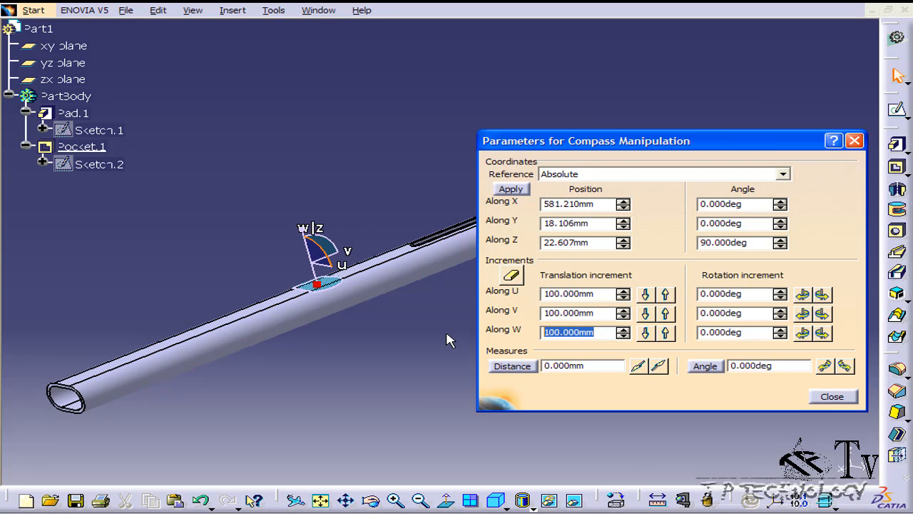
text(10)
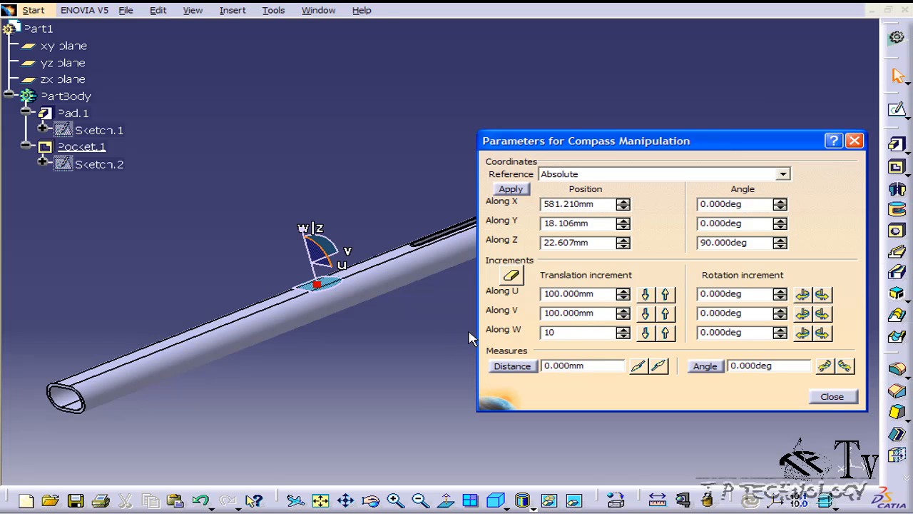
click(853, 398)
Select PartBody, Pad.1 and Pocket.1 and shift them slightly with the compass's W axis.
click(100, 152)
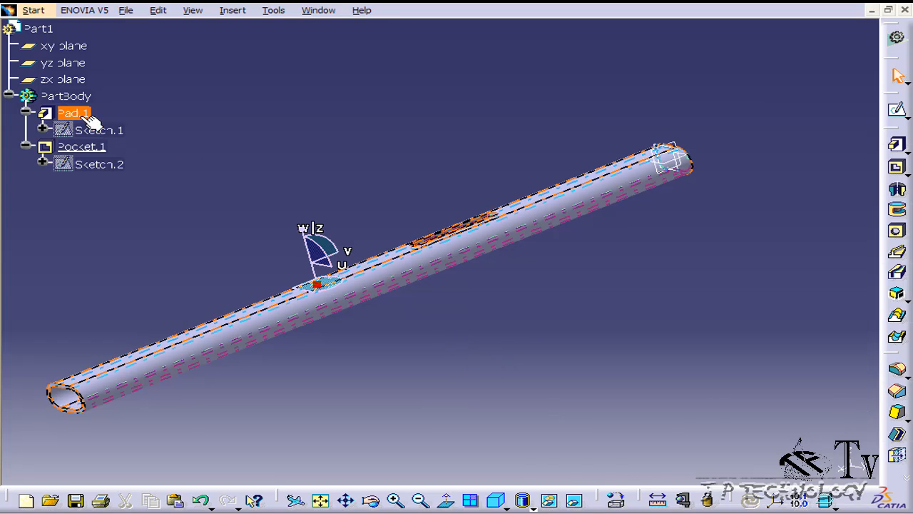
click(63, 96)
ctrl+click(71, 113)
ctrl+click(80, 147)
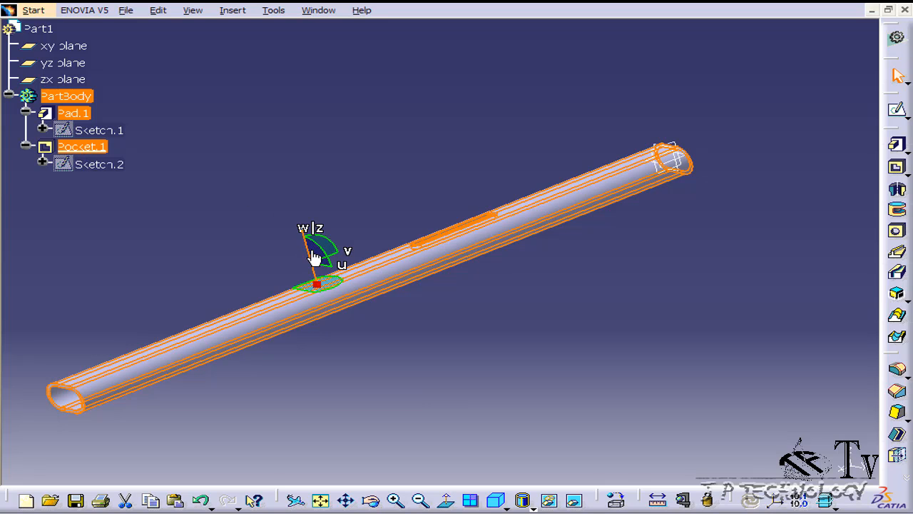
mouse_move(315, 259)
mouse_down()
mouse_move(257, 85)
mouse_move(342, 346)
mouse_move(318, 232)
mouse_move(319, 251)
mouse_move(339, 216)
mouse_move(299, 255)
mouse_up()
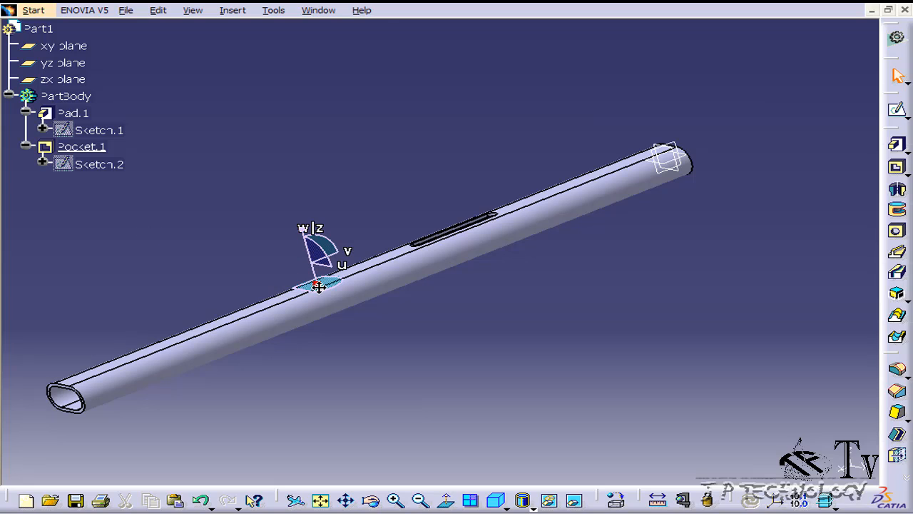
Detach the compass from the tube, reattach it to the flat face, and detach it again.
drag(322, 293, 380, 157)
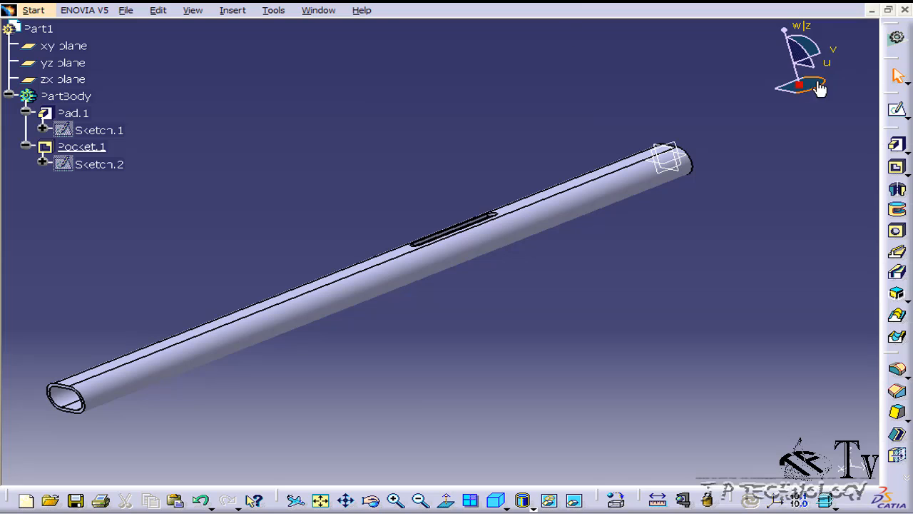
drag(799, 84, 366, 264)
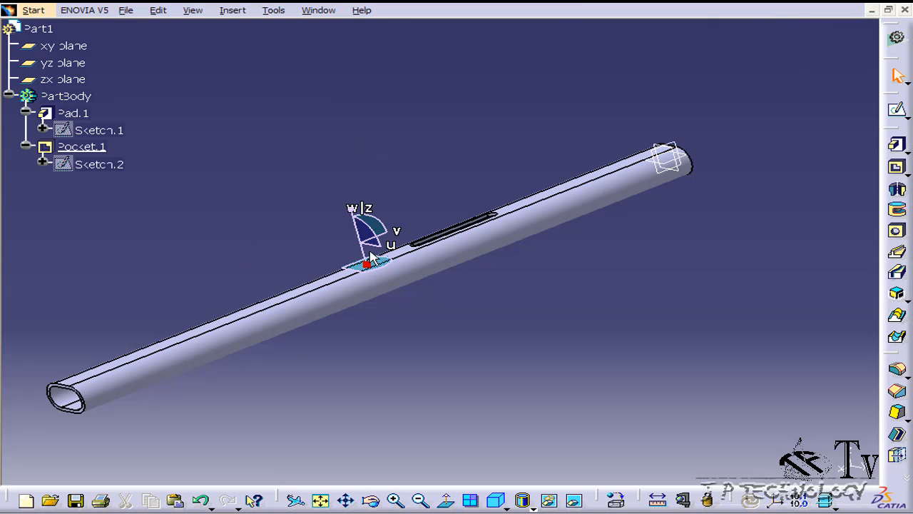
drag(366, 264, 316, 244)
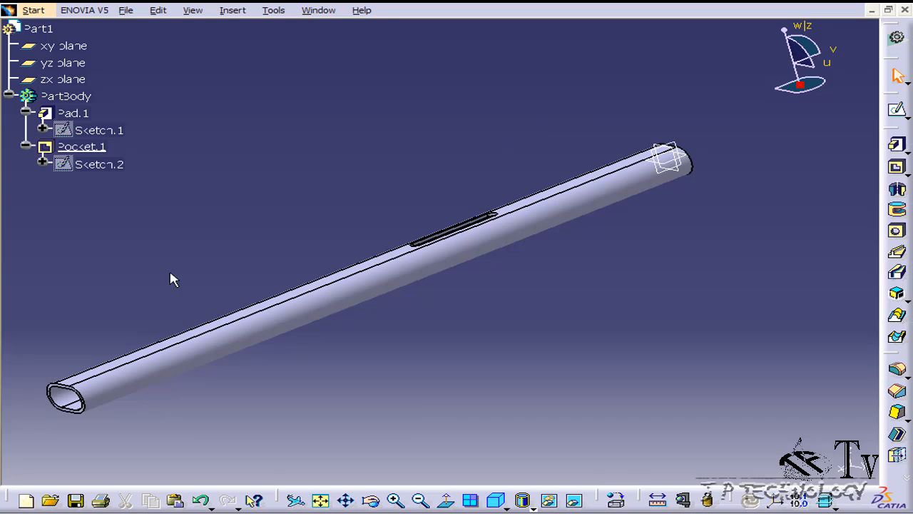
Attach the compass to the tube with its W axis along X, and set the W translation increment to 100 mm.
middle_drag(269, 259, 357, 279)
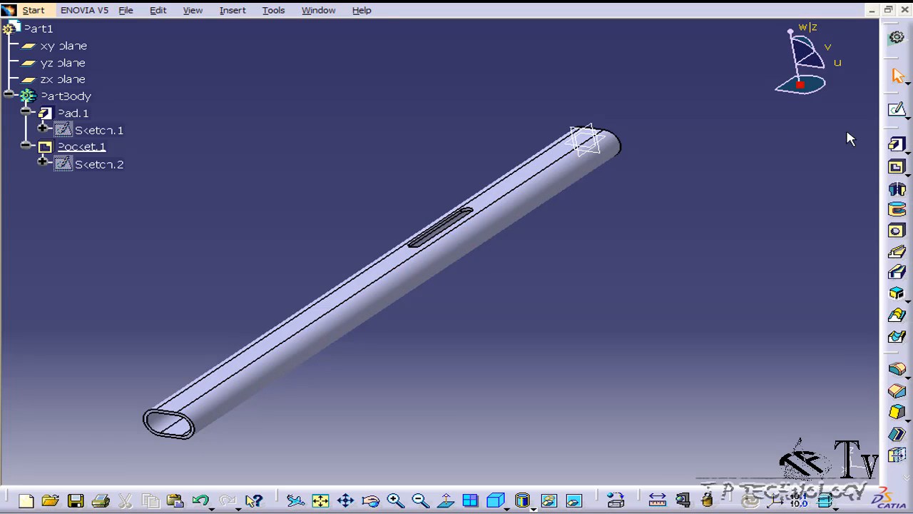
mouse_move(800, 84)
mouse_down()
mouse_move(477, 208)
mouse_move(383, 273)
mouse_up()
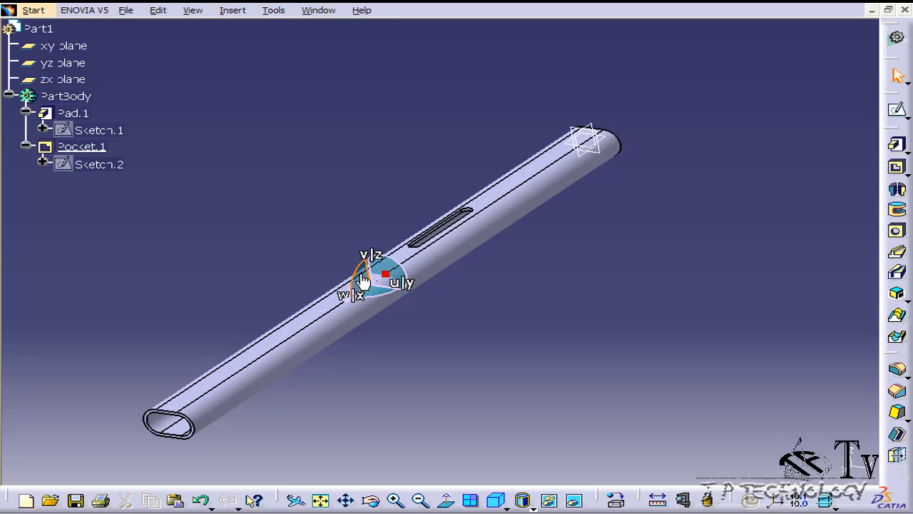
double_click(363, 280)
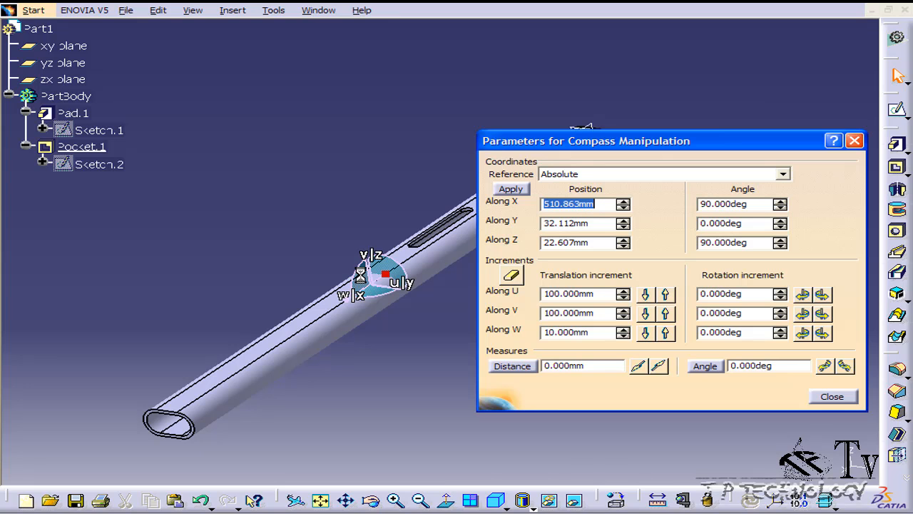
double_click(614, 334)
text(100)
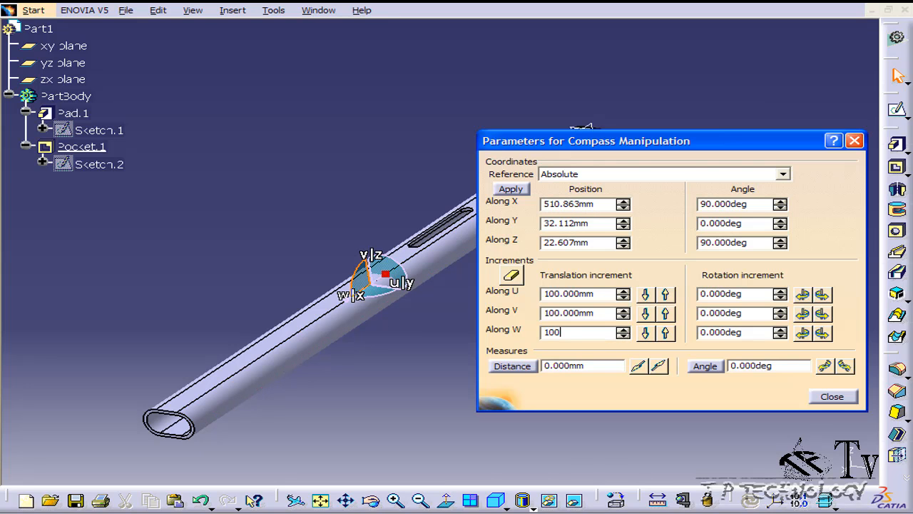
key(Return)
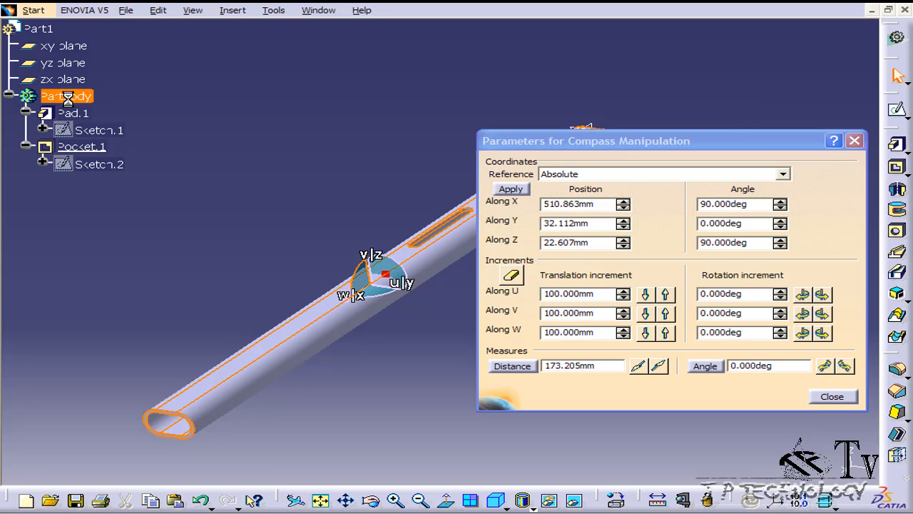
Select PartBody, Pad.1 and Pocket.1 and translate them +100 mm along U, V and W, agreeing to free Sketch.1 from its reference plane.
click(72, 112)
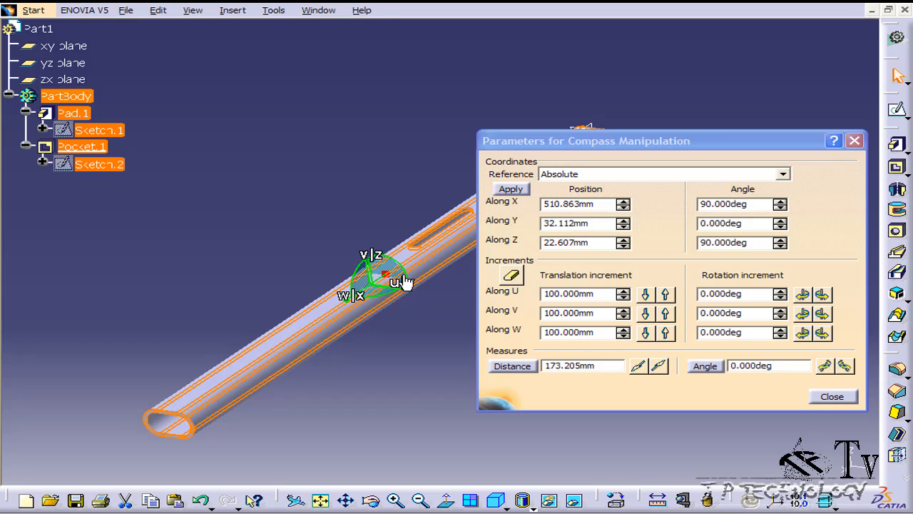
middle_drag(295, 216, 232, 212)
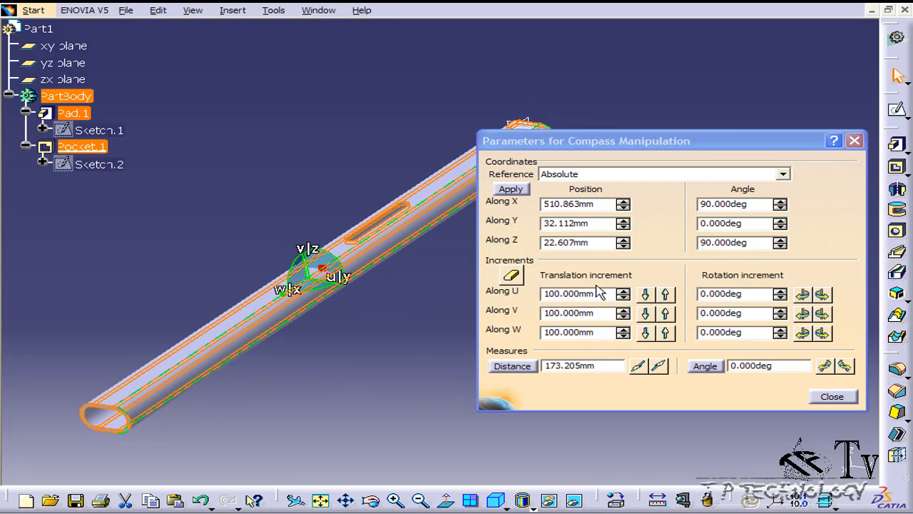
click(665, 294)
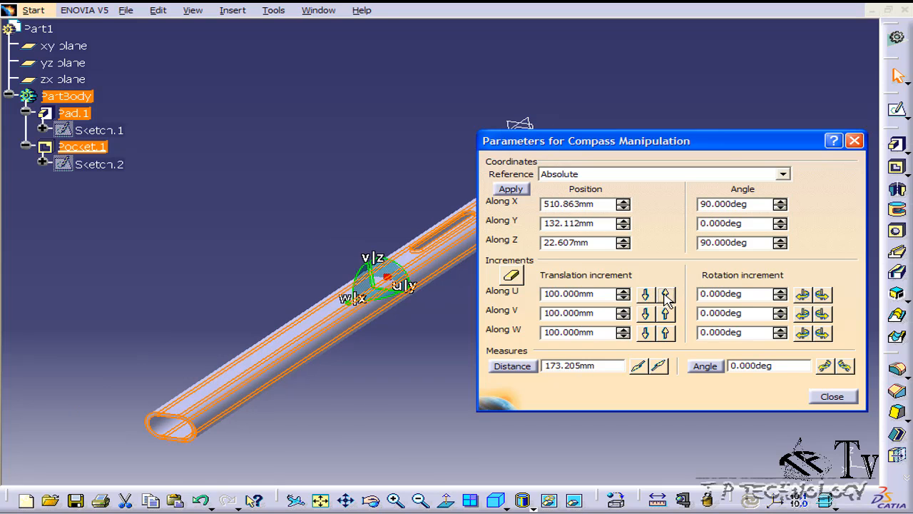
click(665, 313)
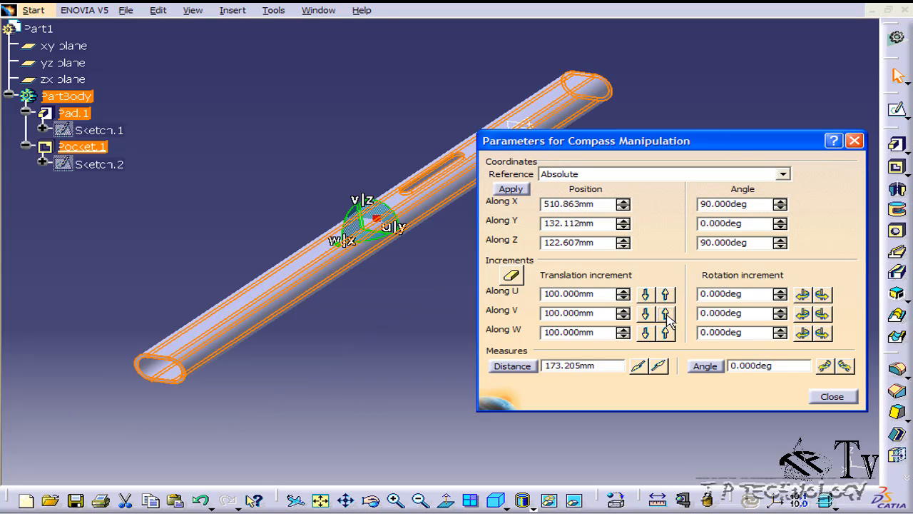
click(665, 333)
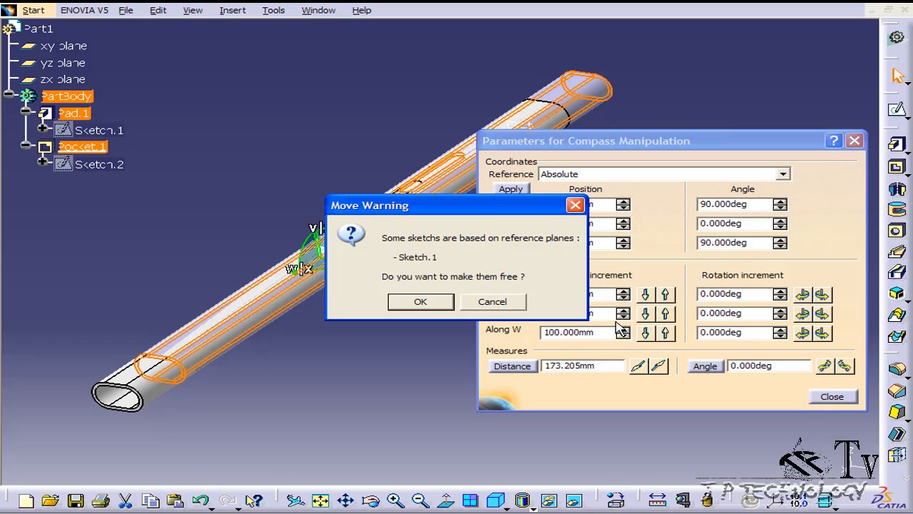
click(420, 301)
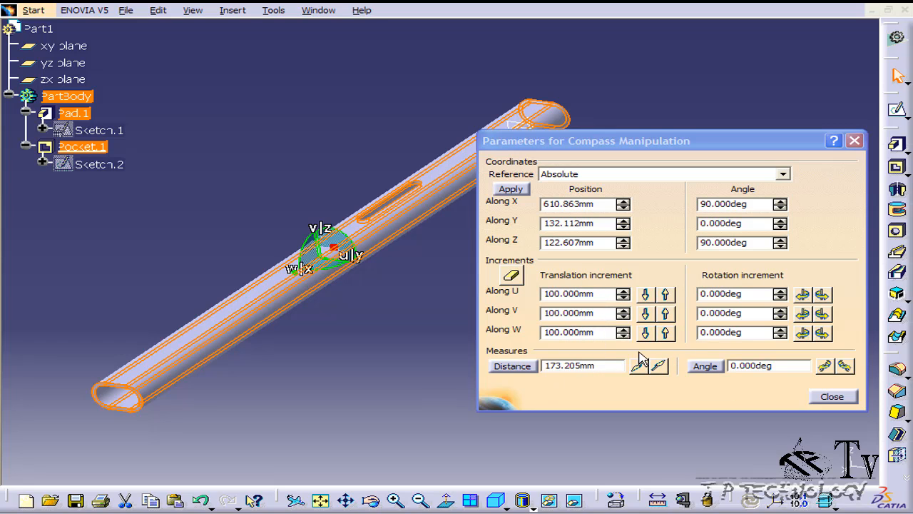
Translate the selected tube body three times in the positive direction by the 173.205 mm measured distance.
click(657, 366)
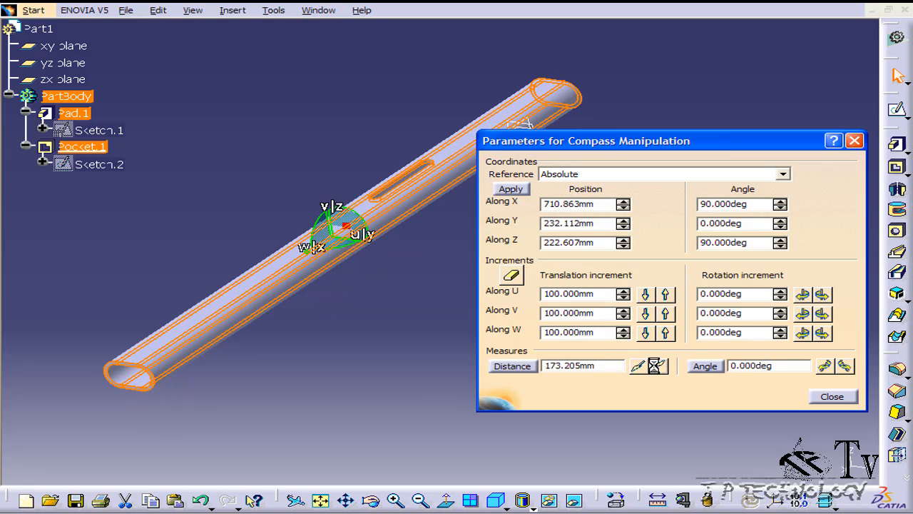
click(658, 366)
click(657, 366)
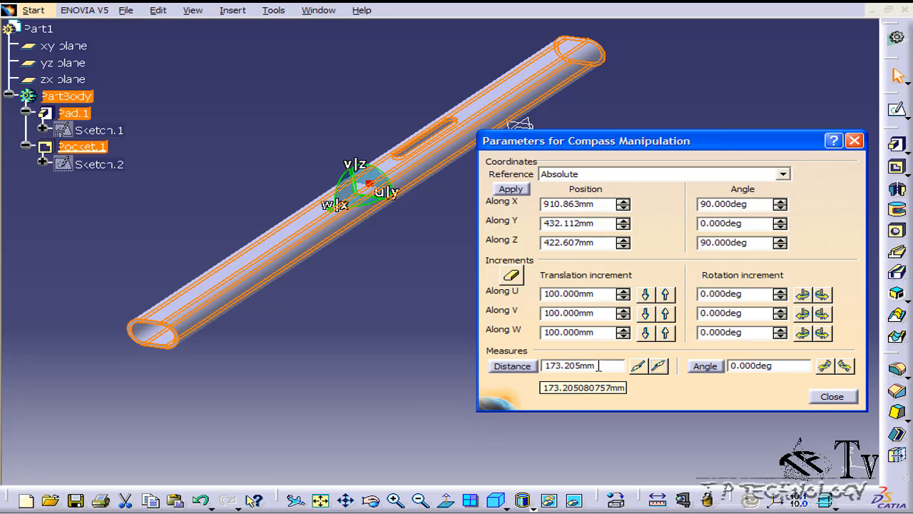
Translate the tube body five times in the negative direction and once in the positive direction by the 173.205 mm distance.
click(641, 365)
click(641, 365)
click(643, 365)
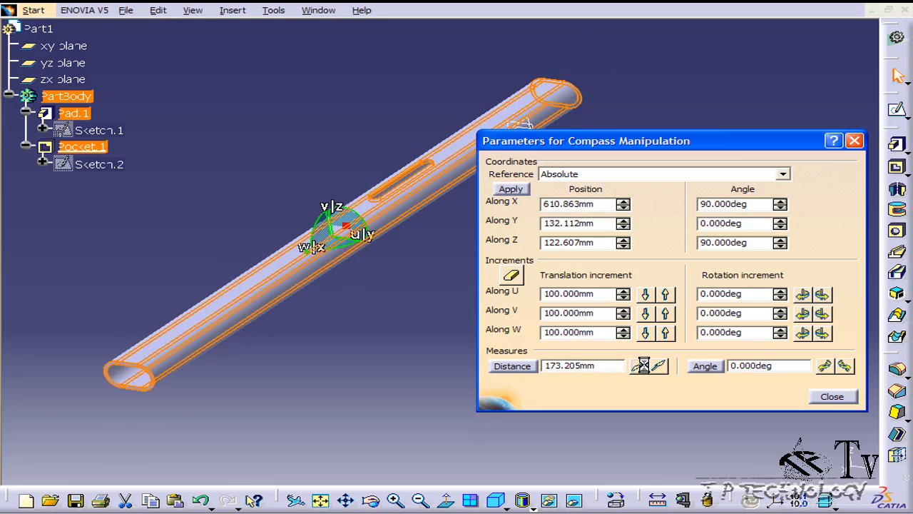
click(643, 366)
click(643, 365)
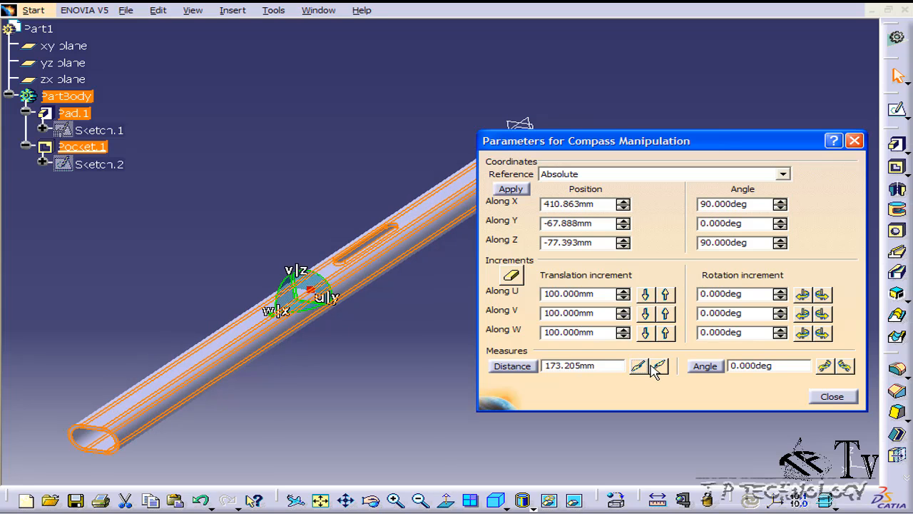
click(658, 367)
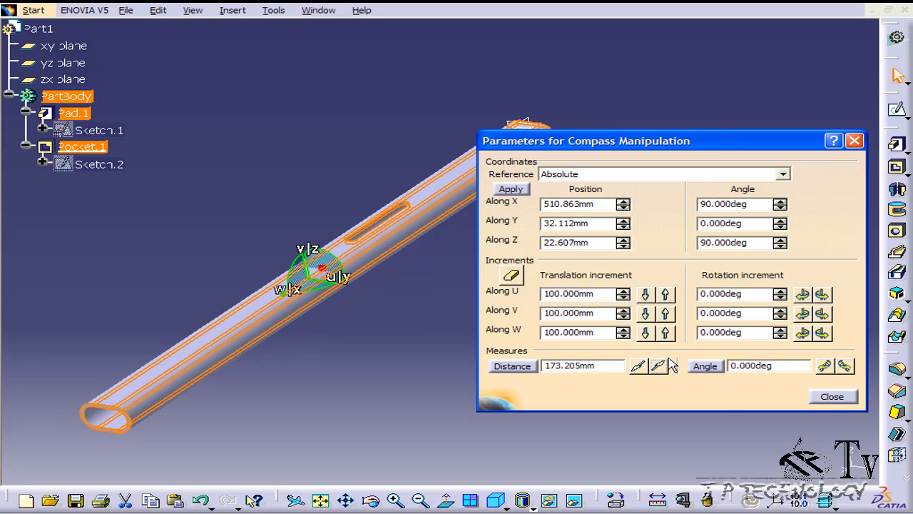
Close the compass manipulation parameters and detach the compass from the tube.
click(832, 397)
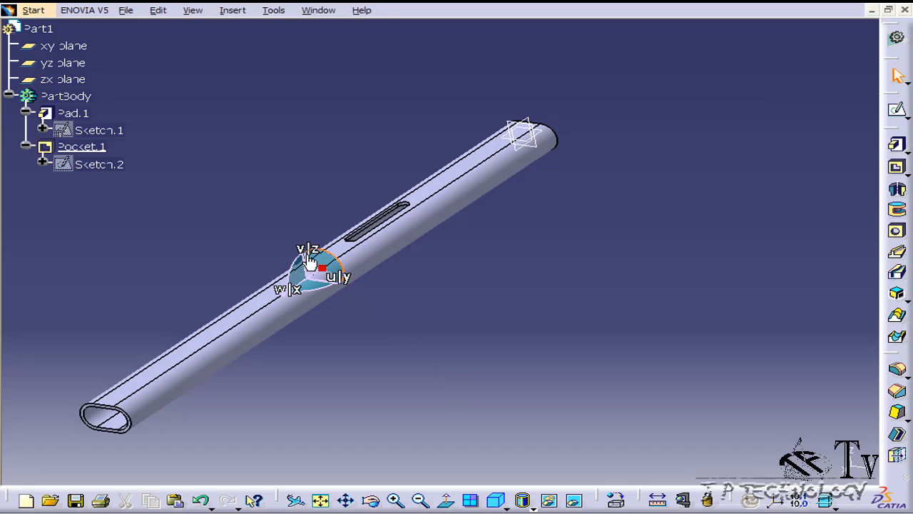
drag(322, 268, 715, 252)
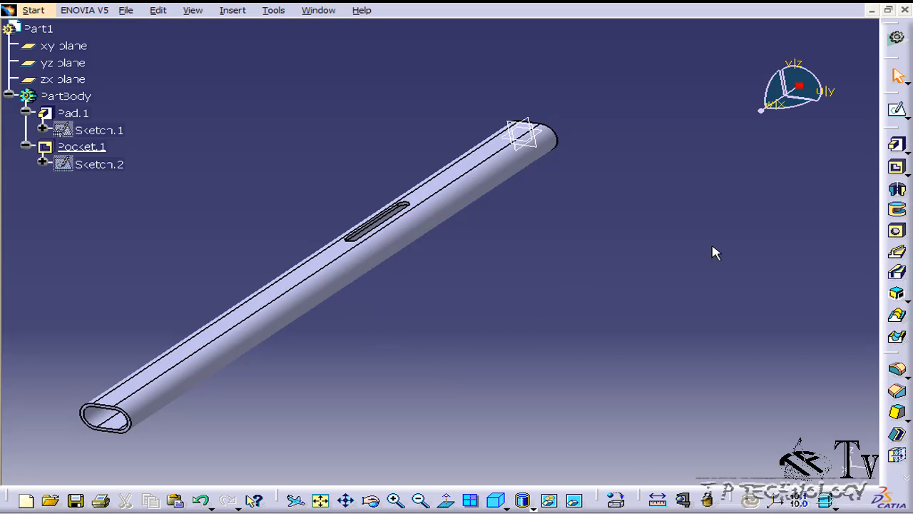
middle_drag(434, 345, 663, 261)
middle_drag(271, 361, 295, 401)
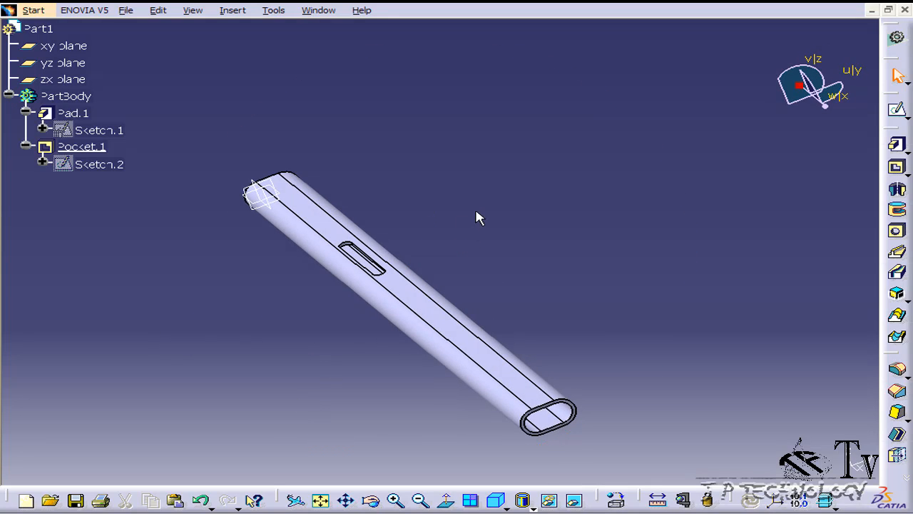